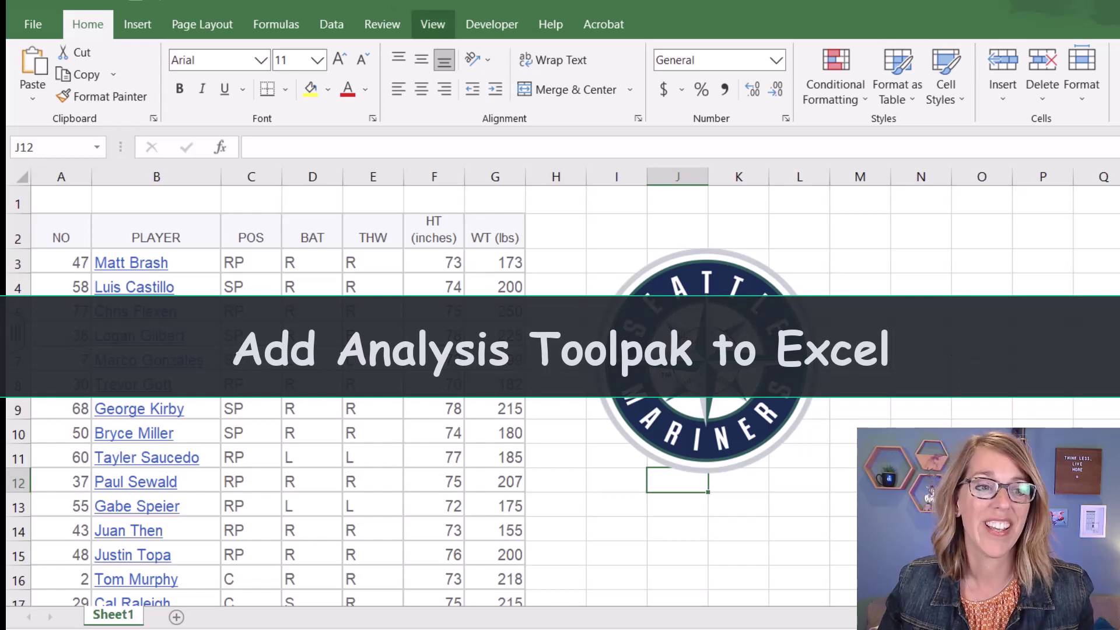
Go to the Add-ins page of Excel Options and select Analysis ToolPak under Excel Add-ins
left_click(36, 25)
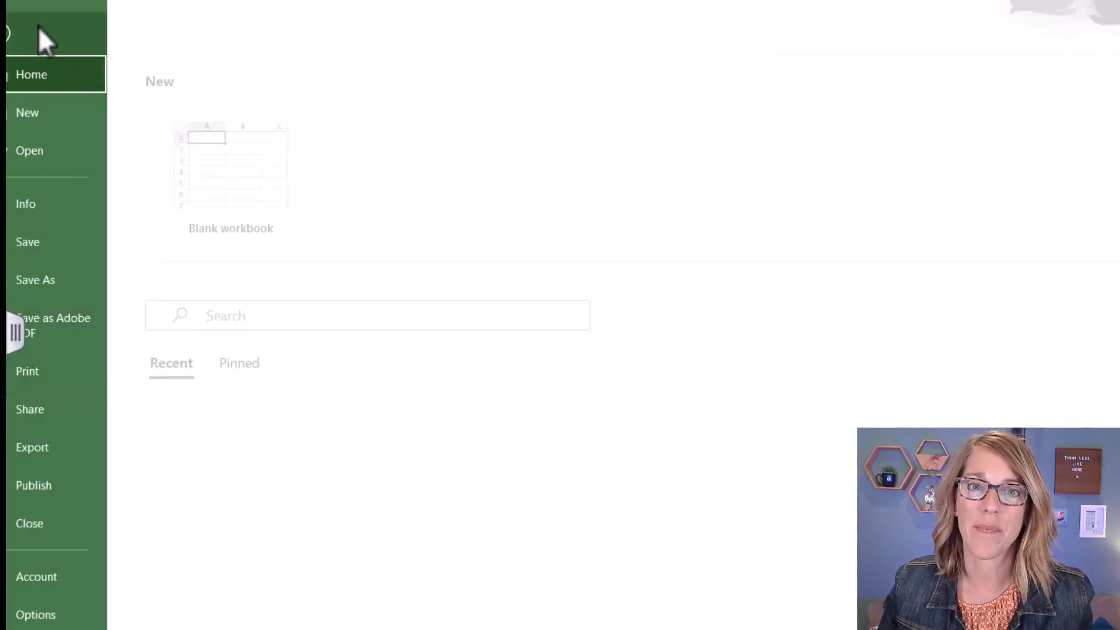
left_click(73, 620)
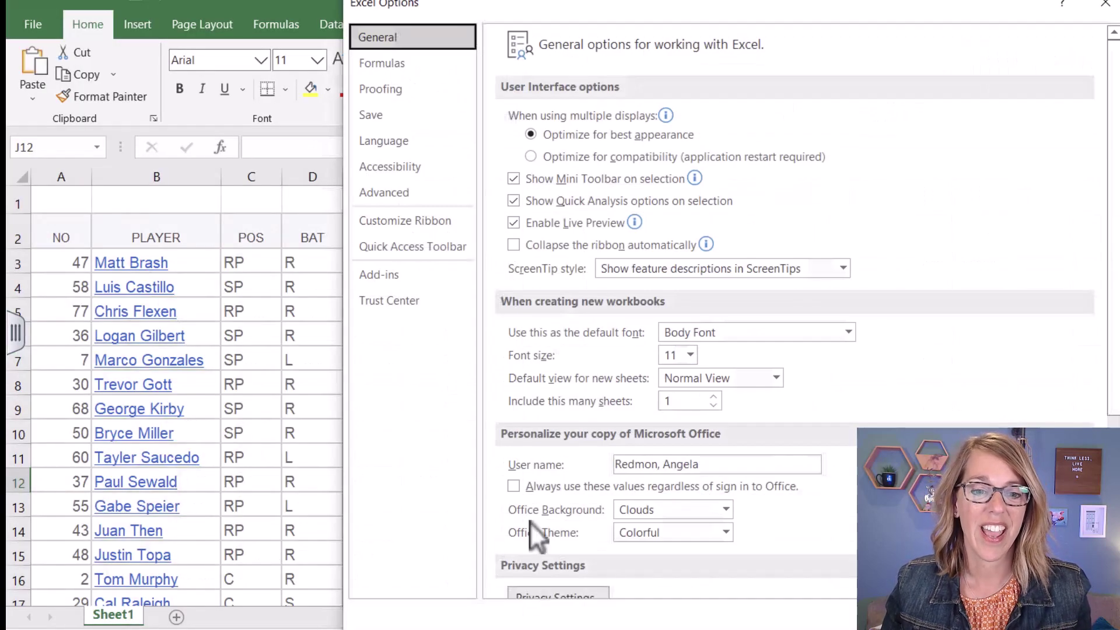
left_click(402, 279)
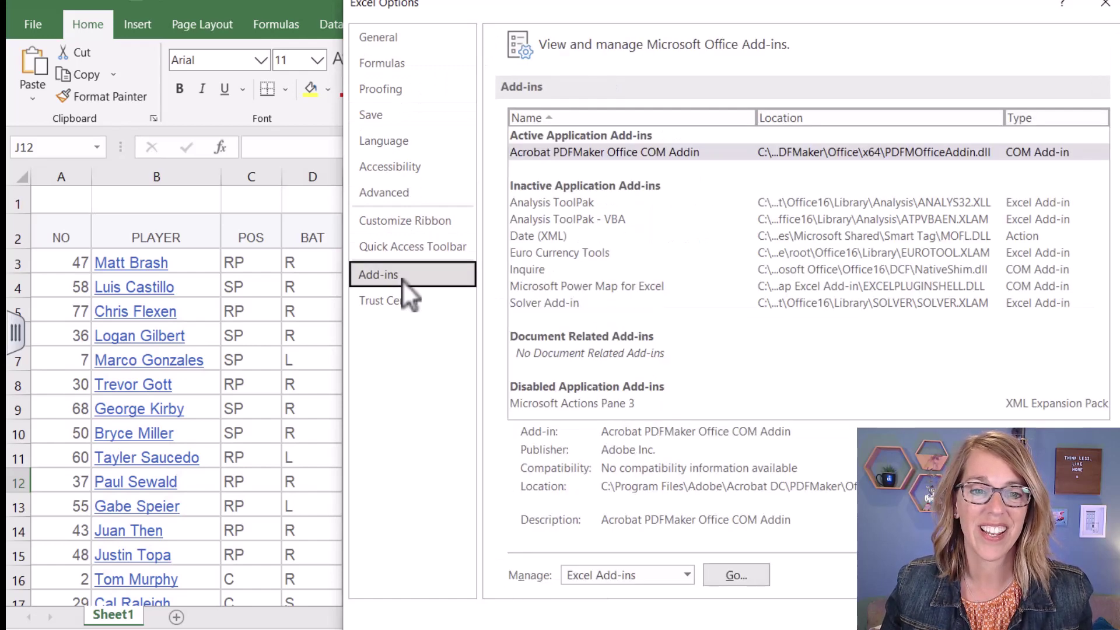
left_click(589, 203)
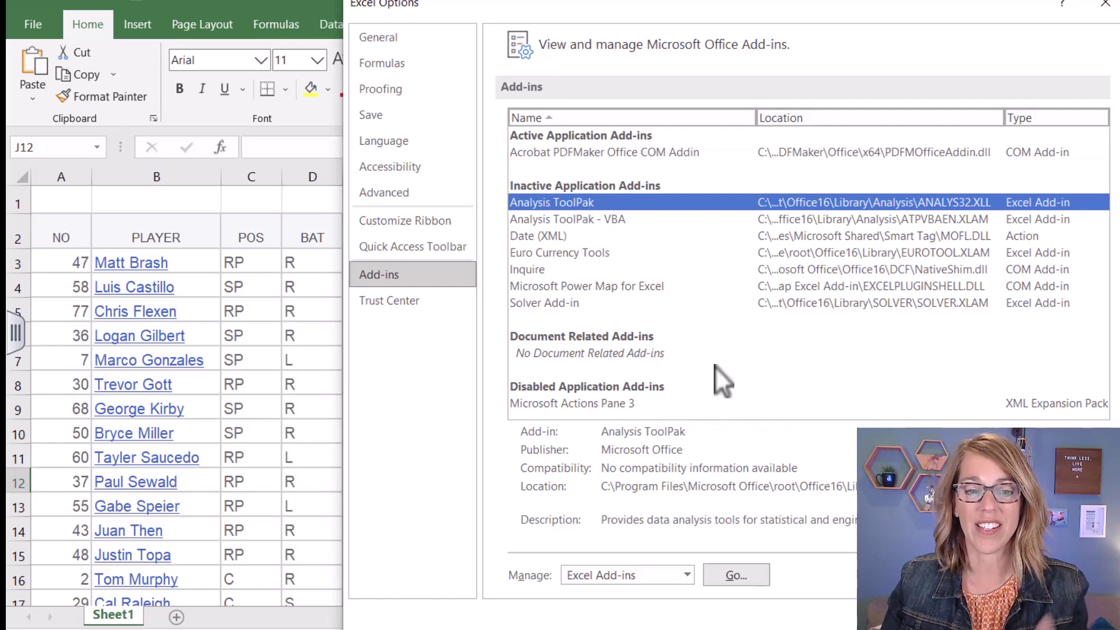
Tick Analysis ToolPak in the Excel Add-ins dialog and confirm with OK
left_click(736, 575)
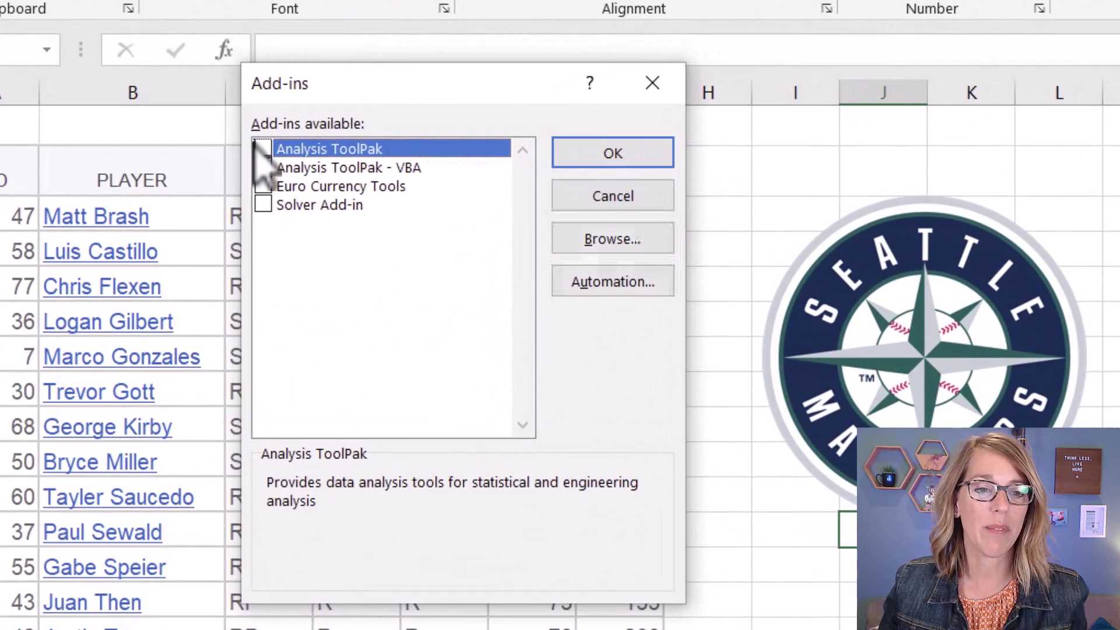
left_click(263, 149)
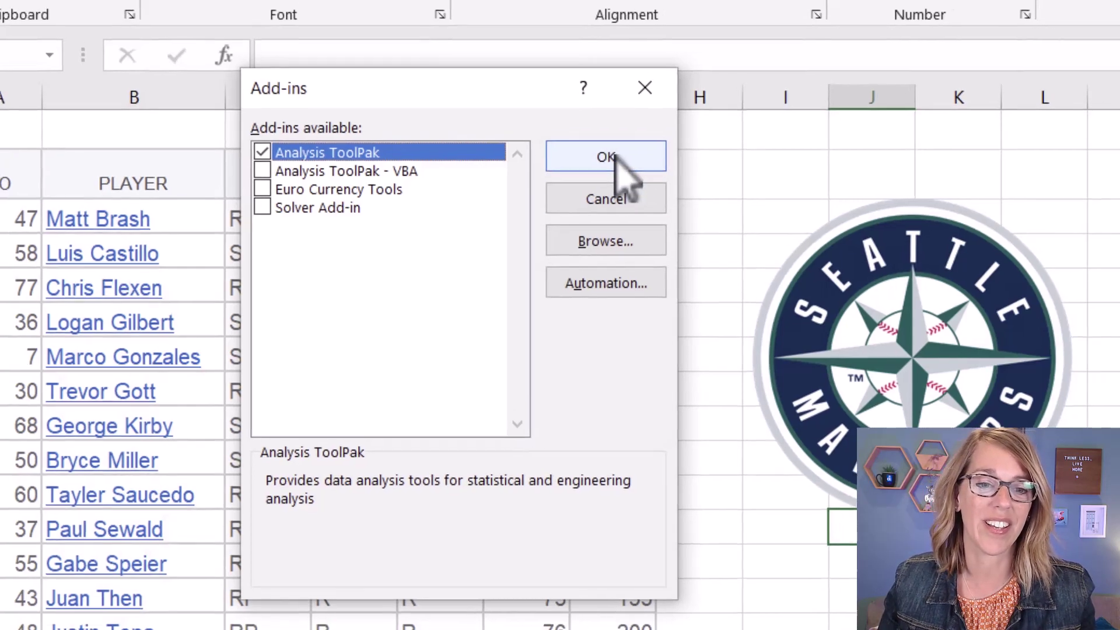
left_click(613, 154)
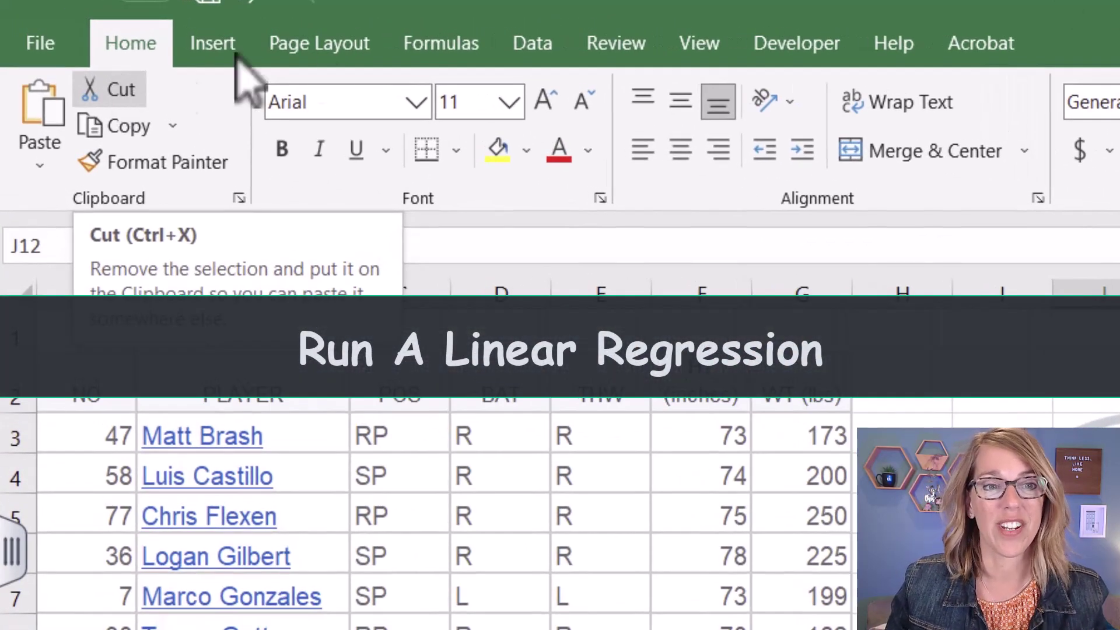
Pick Regression from the Data tab's Data Analysis tools
left_click(546, 45)
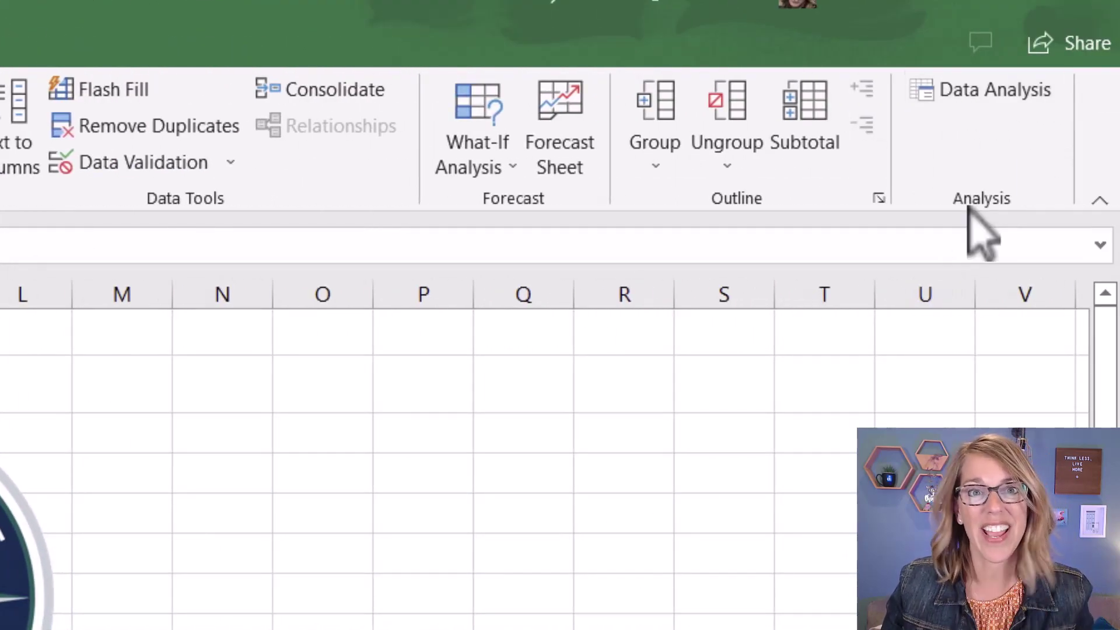
left_click(992, 105)
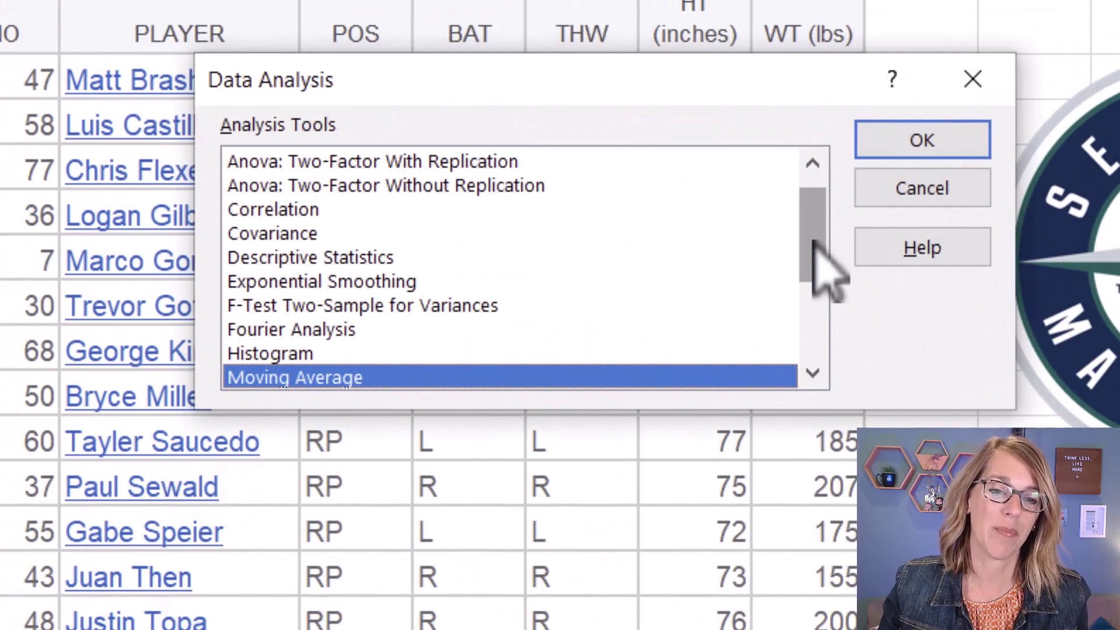
left_click_drag(809, 236, 815, 298)
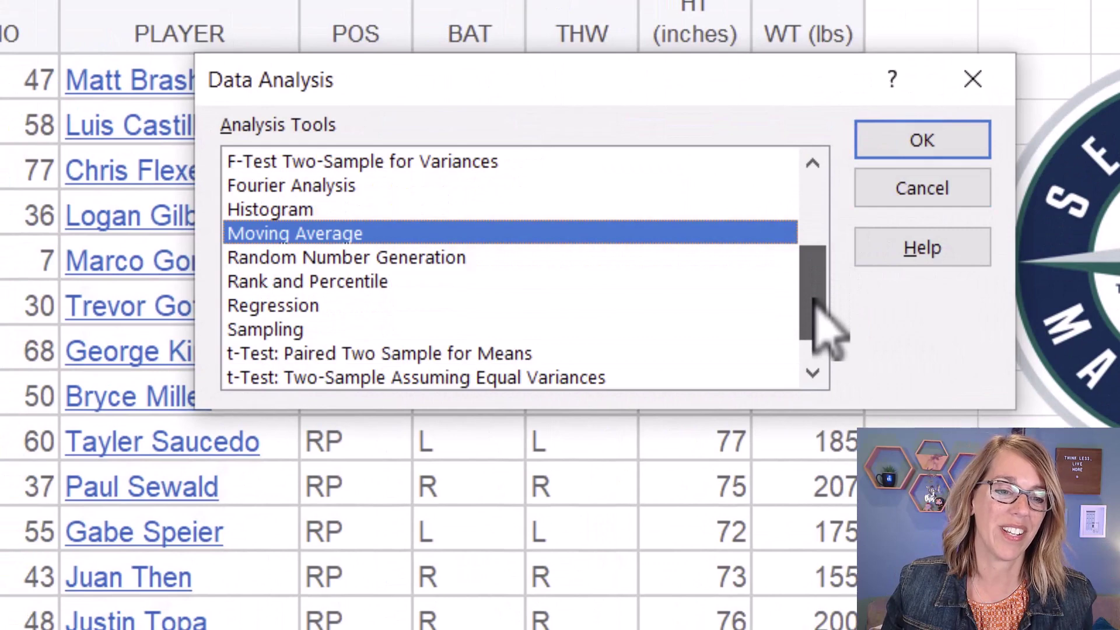
left_click(324, 307)
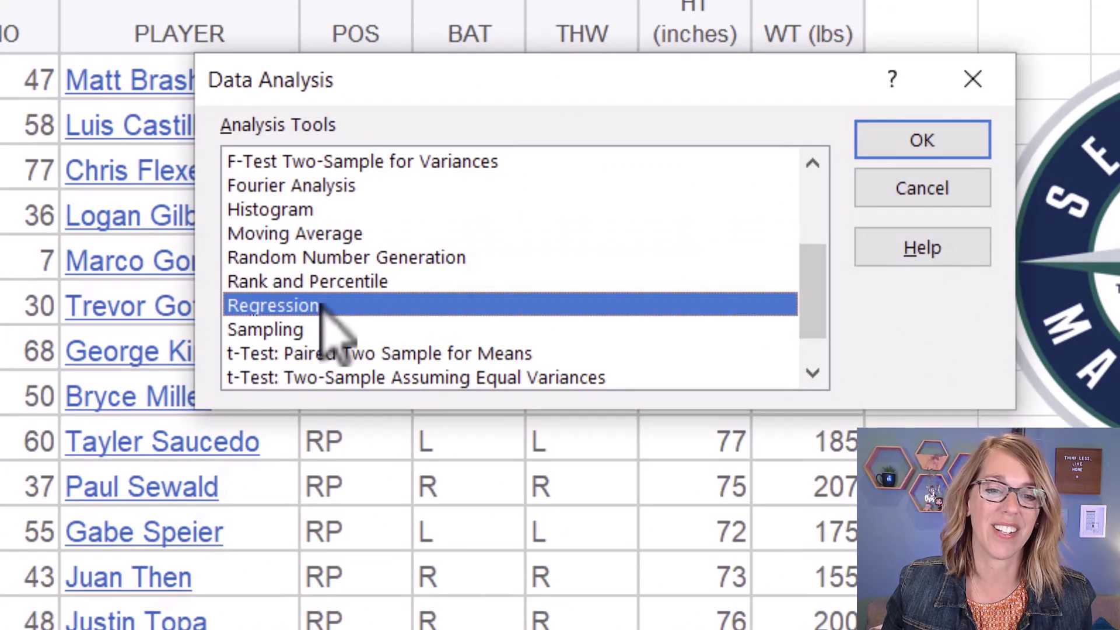
left_click(929, 150)
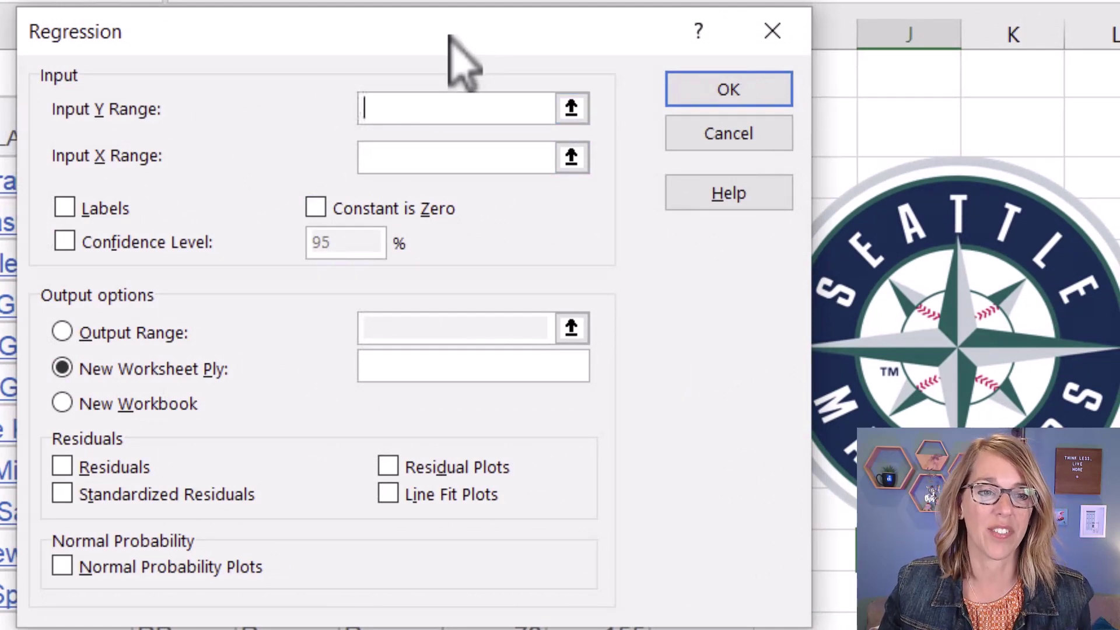
Set Input Y Range to G2:G28 (weight) and Input X Range to F2:F28 (height), with Labels ticked
left_click_drag(492, 55, 1094, 84)
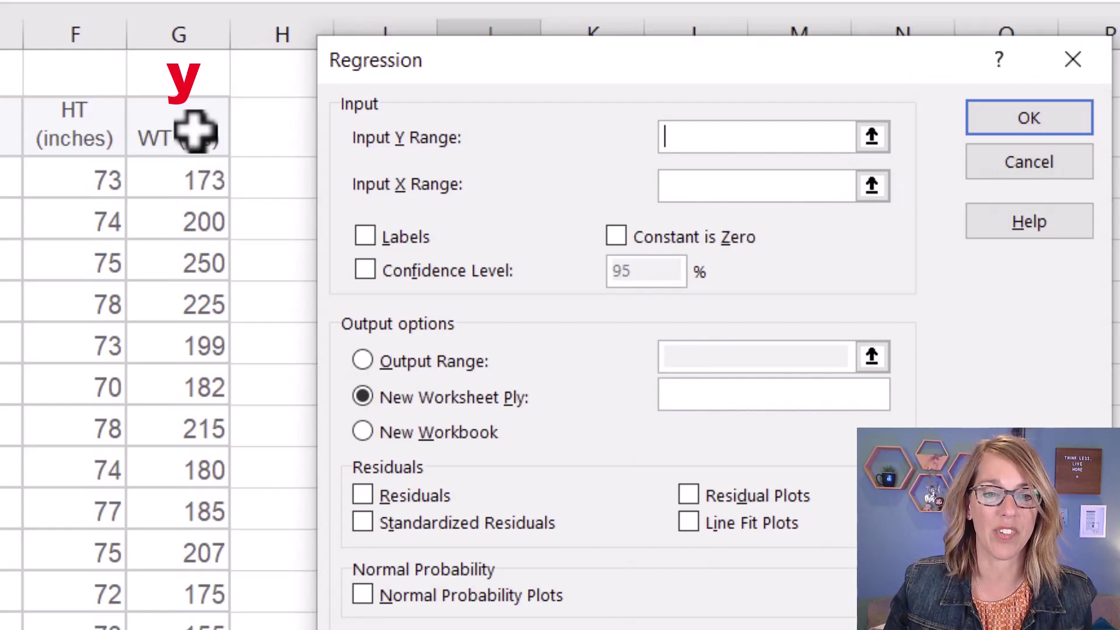
left_click_drag(192, 139, 193, 629)
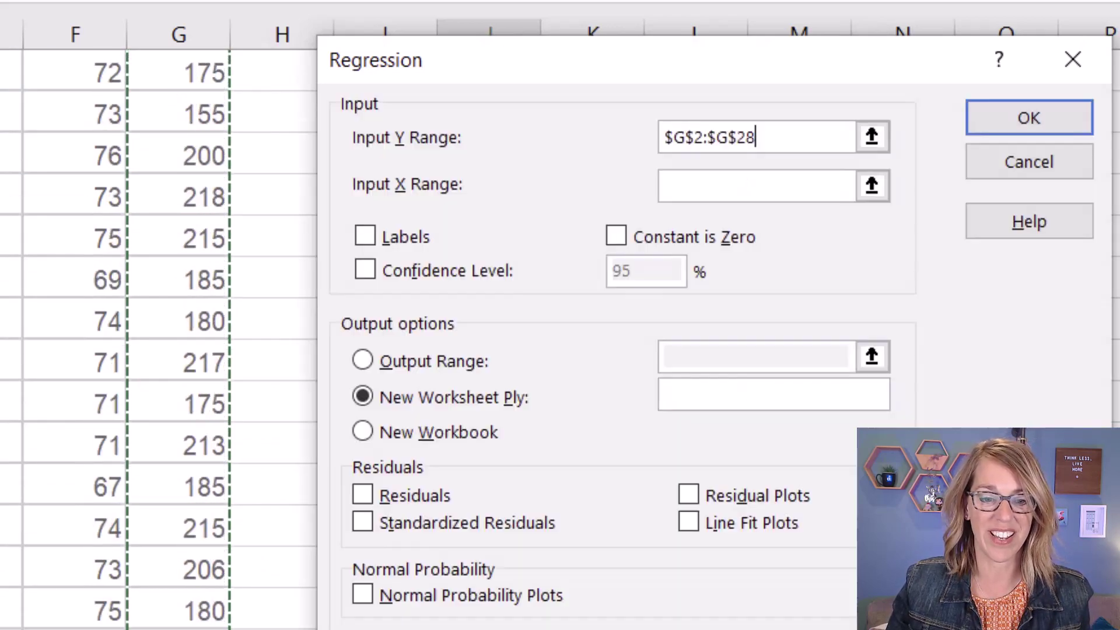
left_click(717, 186)
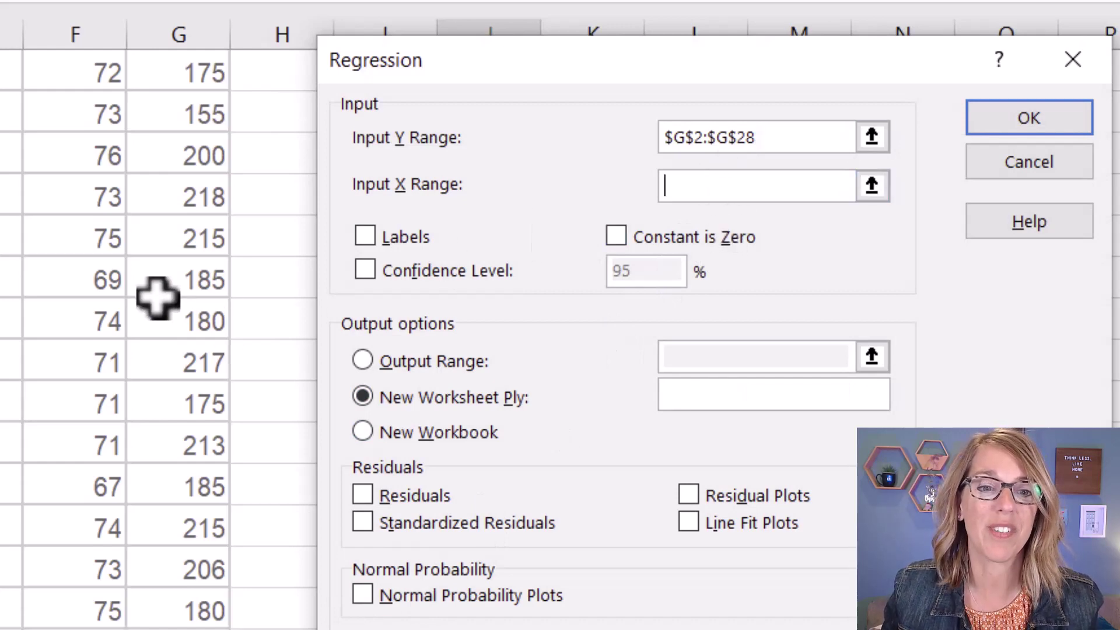
scroll(155, 307, "up", 4)
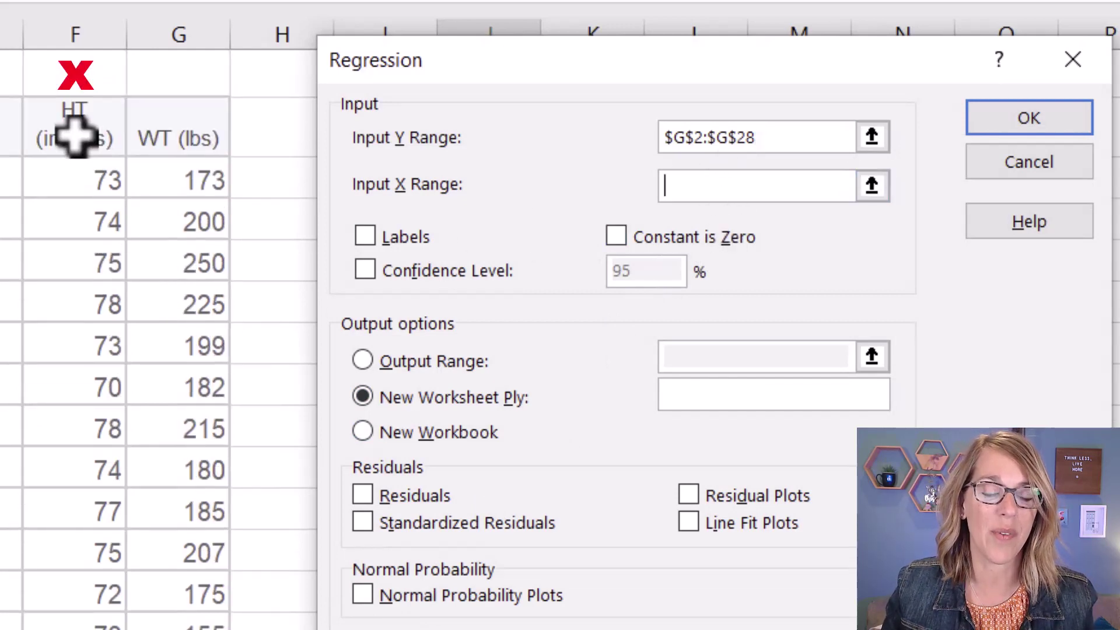
left_click_drag(80, 138, 87, 628)
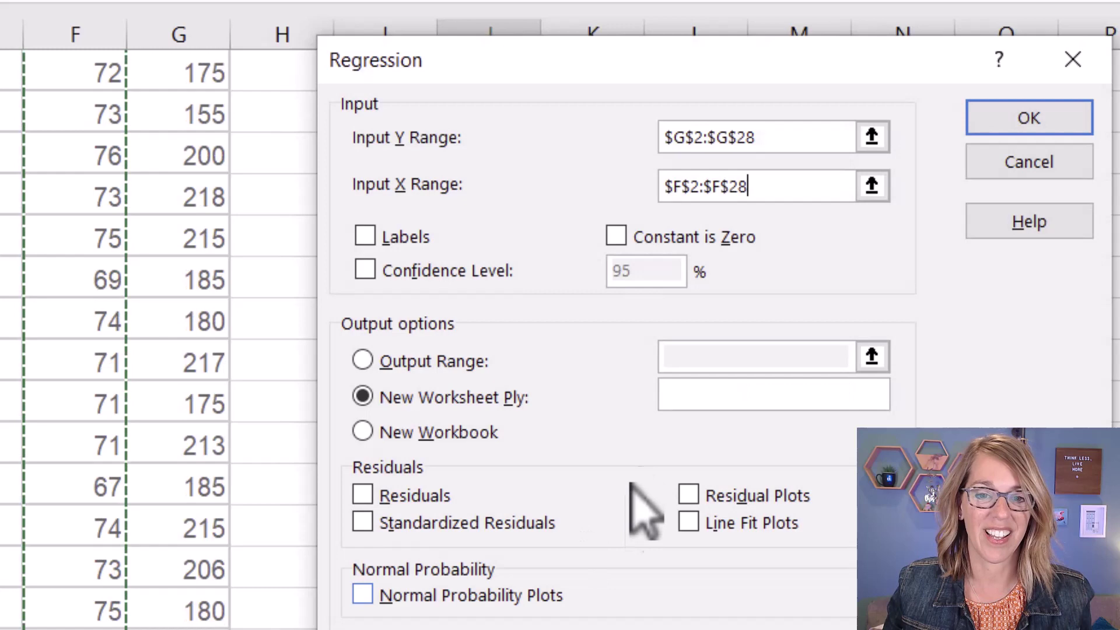
left_click(365, 239)
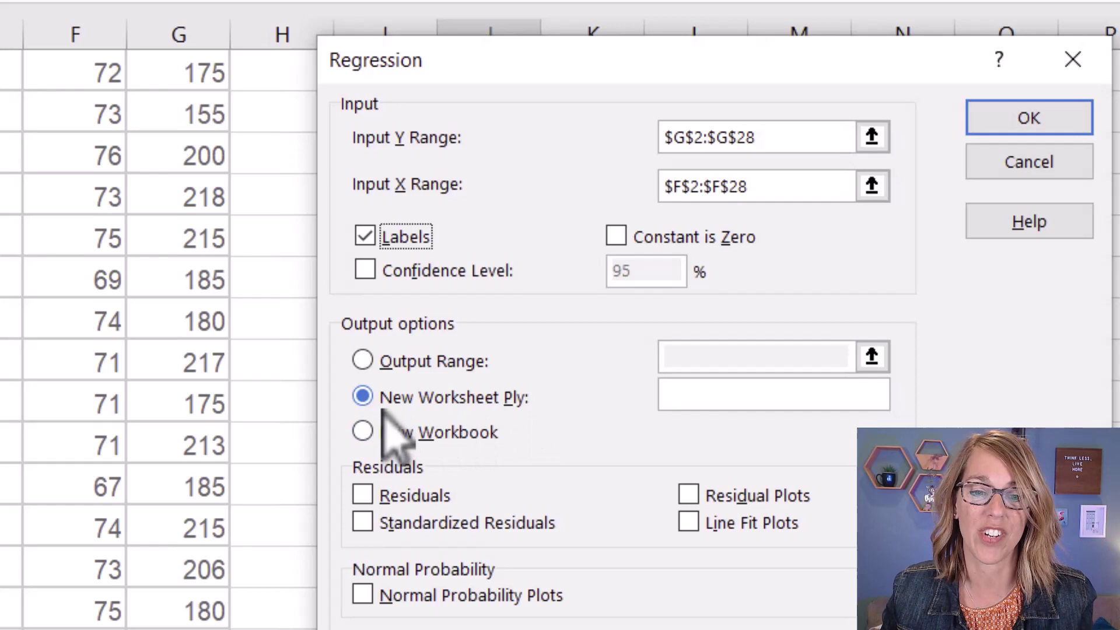
Send the output to a new worksheet with Line Fit Plots and run the regression
left_click(688, 395)
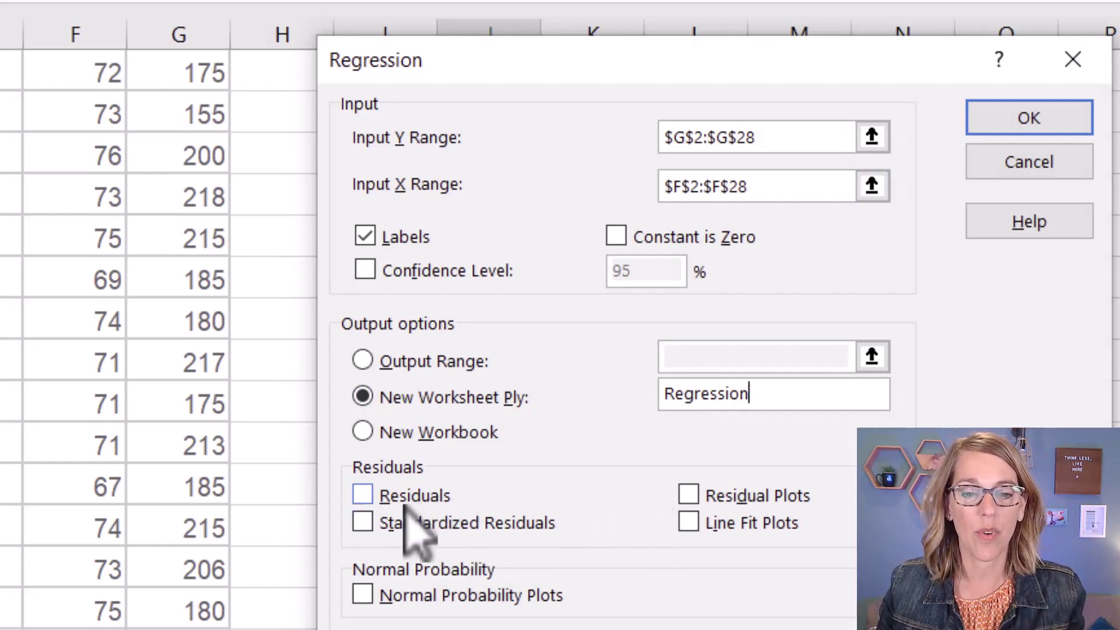
left_click(690, 523)
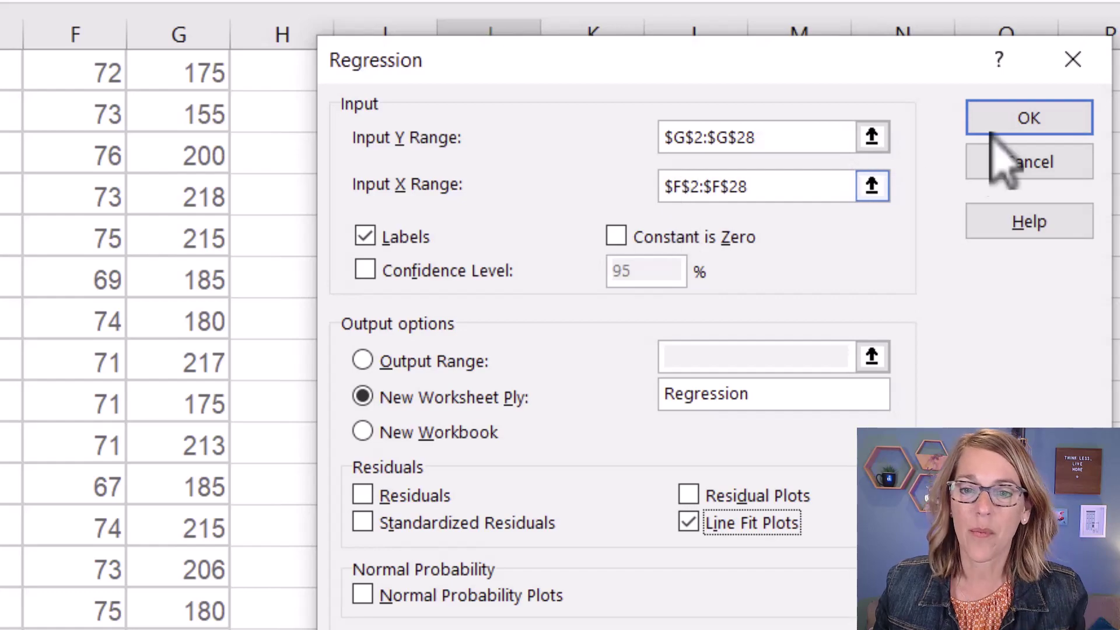
left_click(1030, 119)
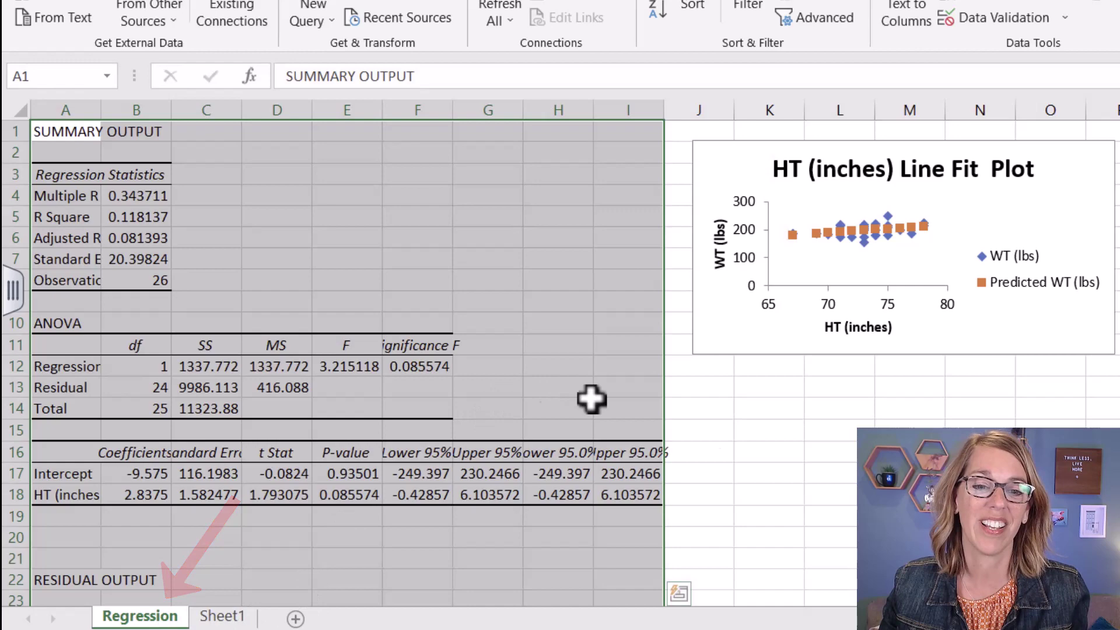
Enter 'Correlation Coefficient, r' in C4 beside the Multiple R value 0.343711
left_click(770, 472)
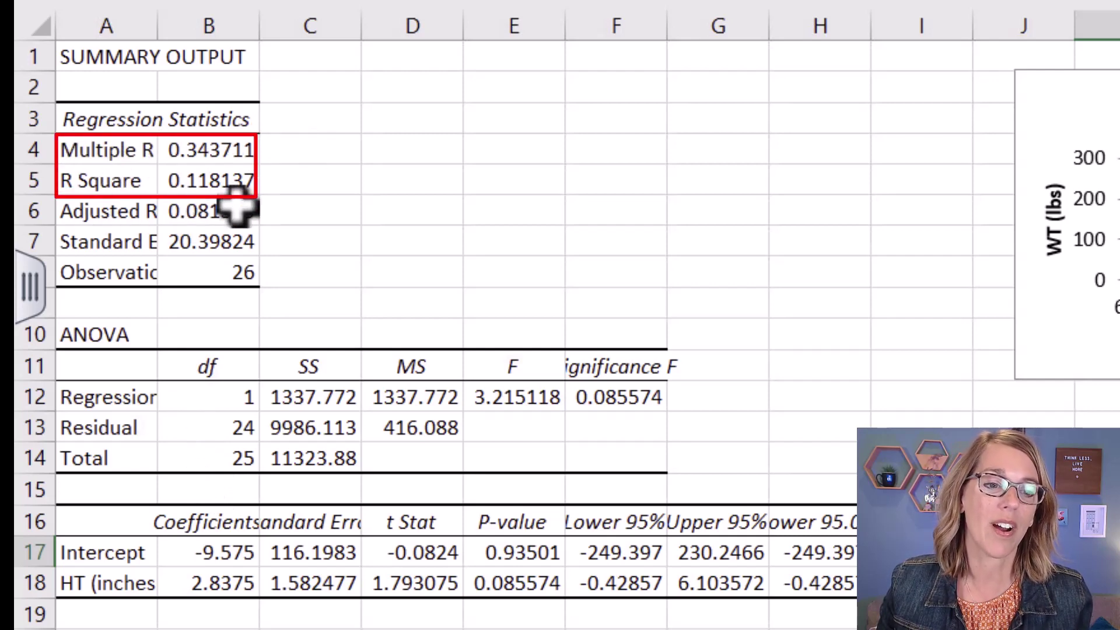
left_click(304, 158)
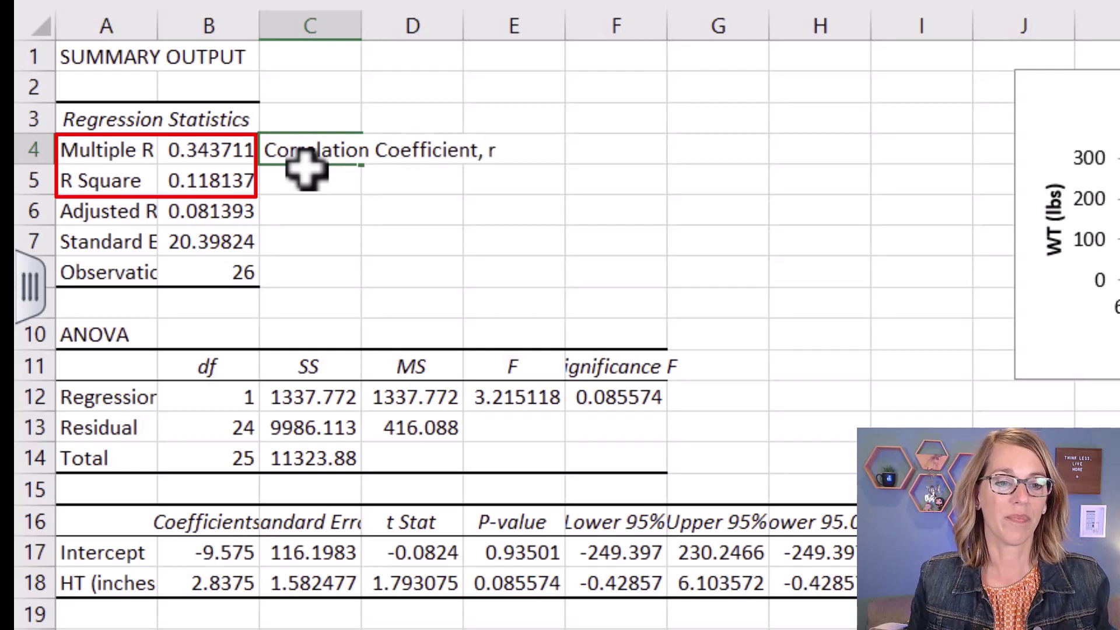
key("Return")
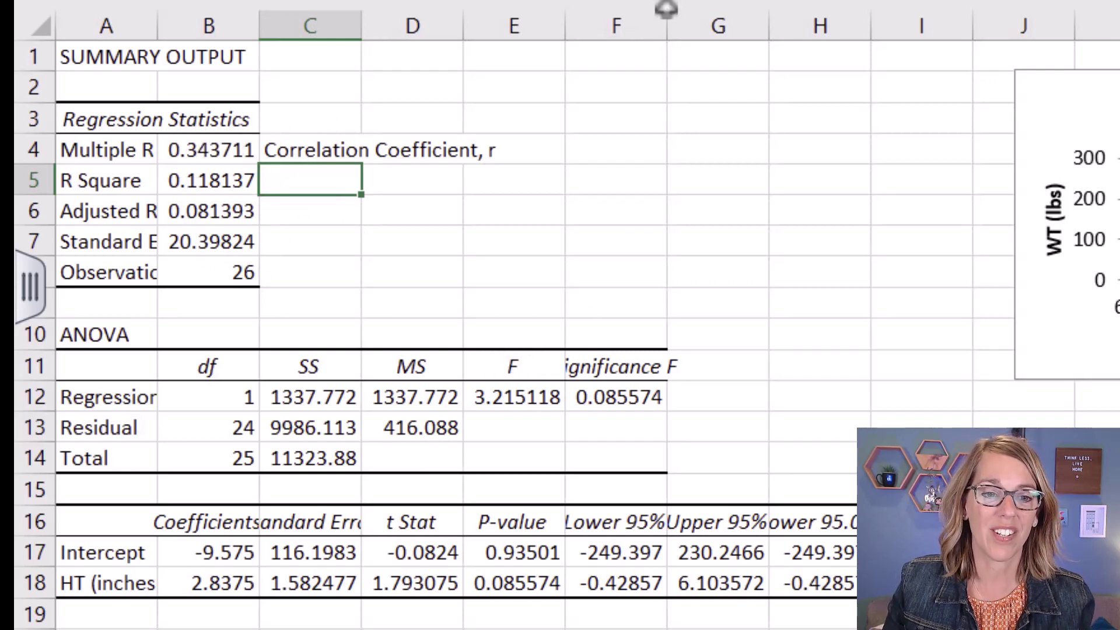
Widen column F to show full values, then select the intercept and slope coefficients in B17:B18
left_click_drag(667, 25, 728, 28)
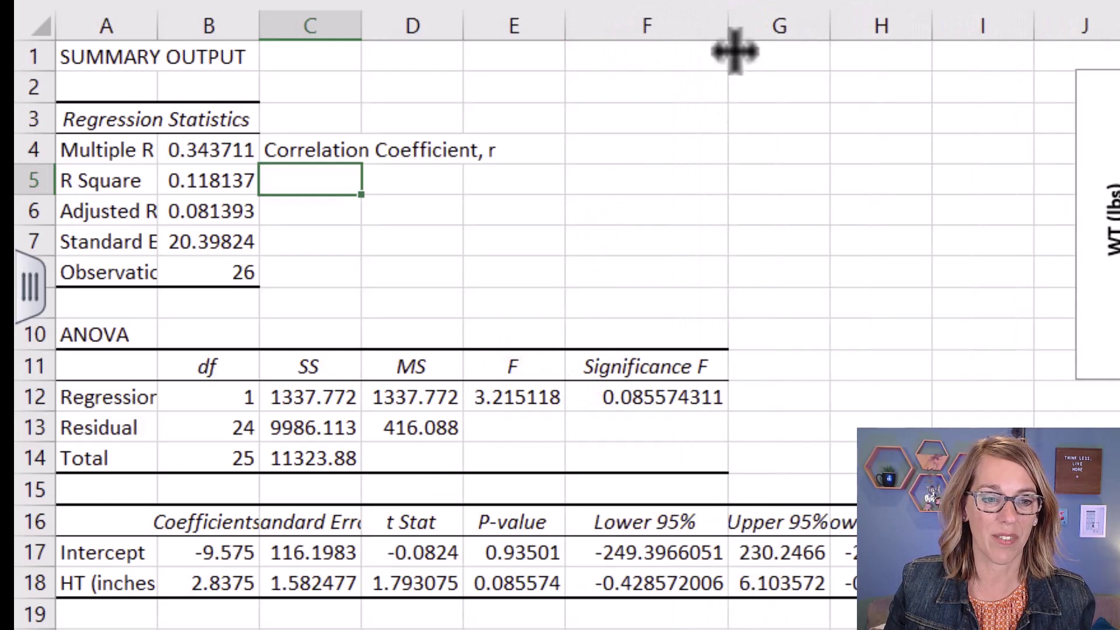
mouse_move(660, 376)
left_mouse_down()
mouse_move(710, 379)
mouse_move(613, 416)
mouse_move(665, 376)
left_mouse_up()
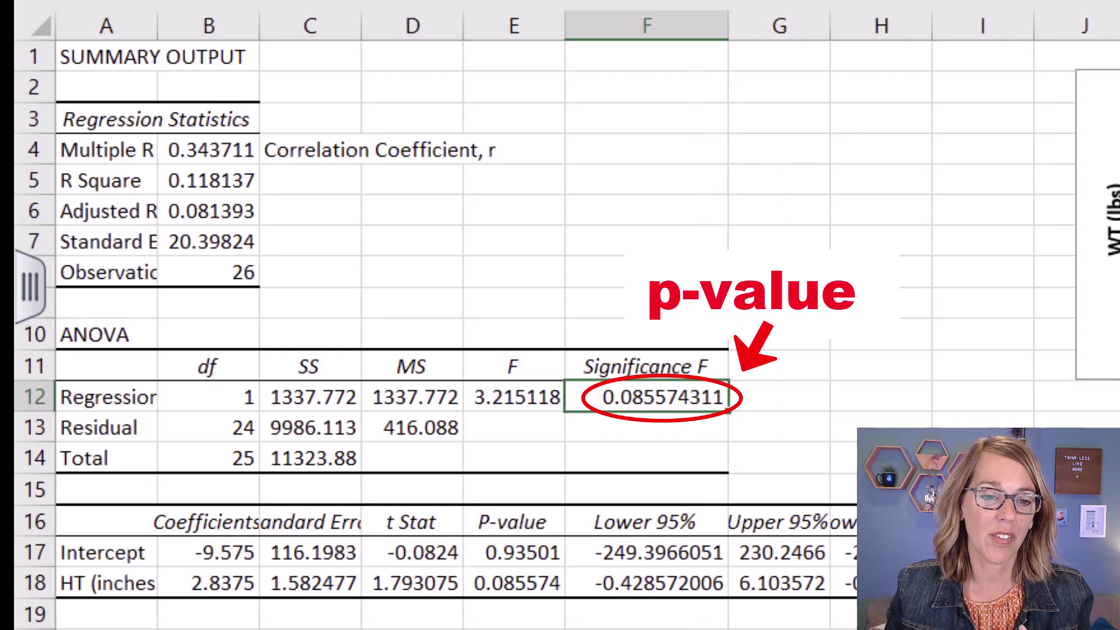
left_click(516, 582)
mouse_move(583, 567)
left_mouse_down()
mouse_move(501, 610)
mouse_move(513, 561)
left_mouse_up()
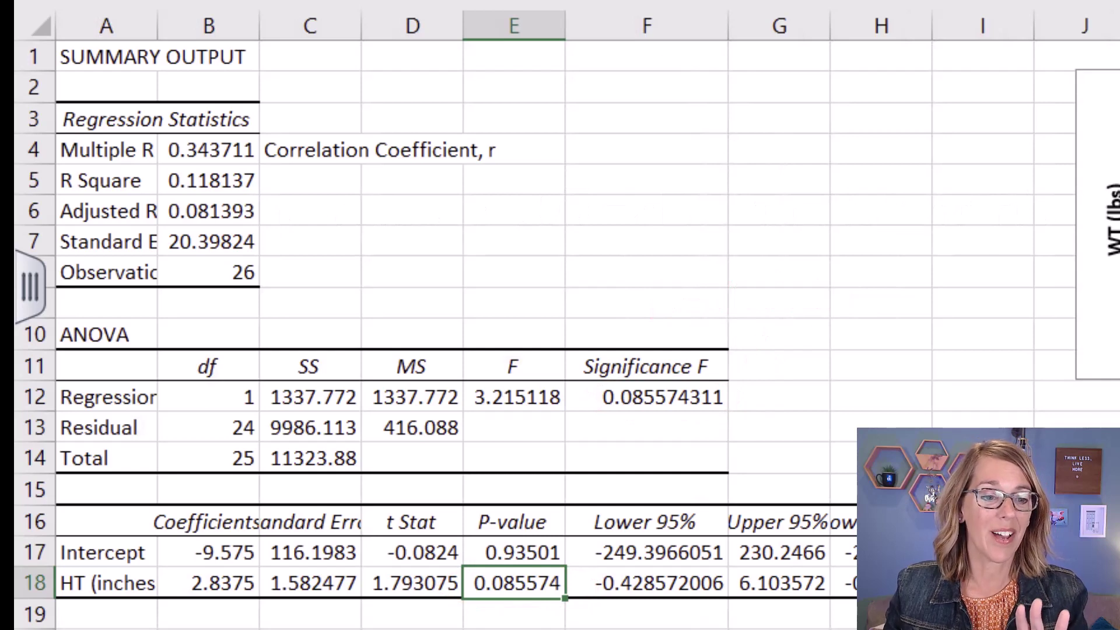
left_click_drag(208, 553, 208, 583)
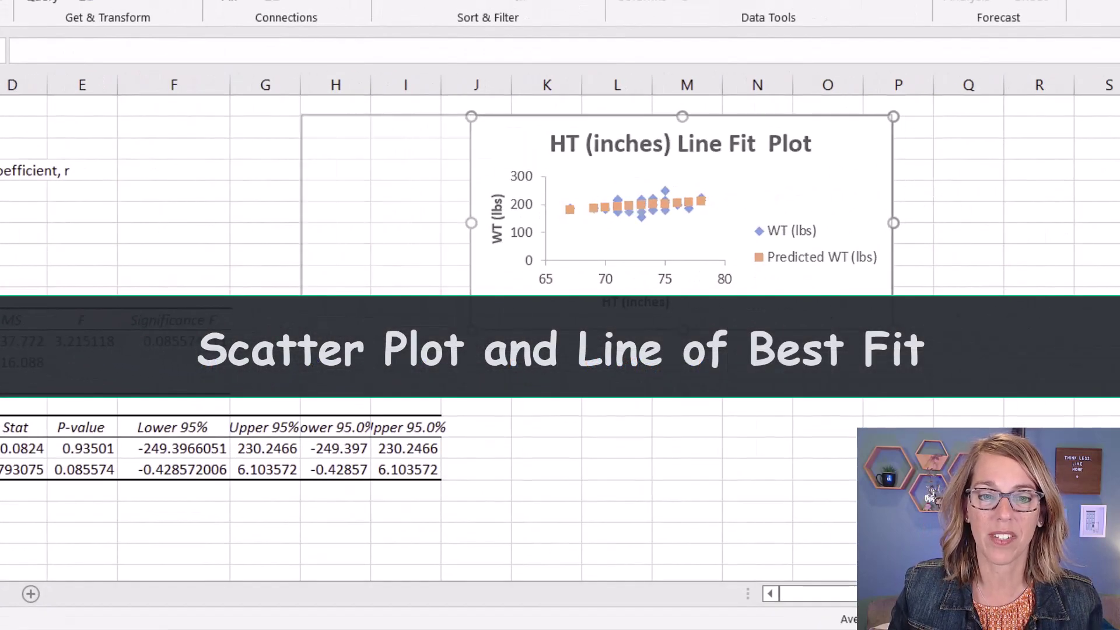
Enlarge the HT (inches) Line Fit Plot and delete its Predicted WT (lbs) series
left_click_drag(302, 350, 12, 504)
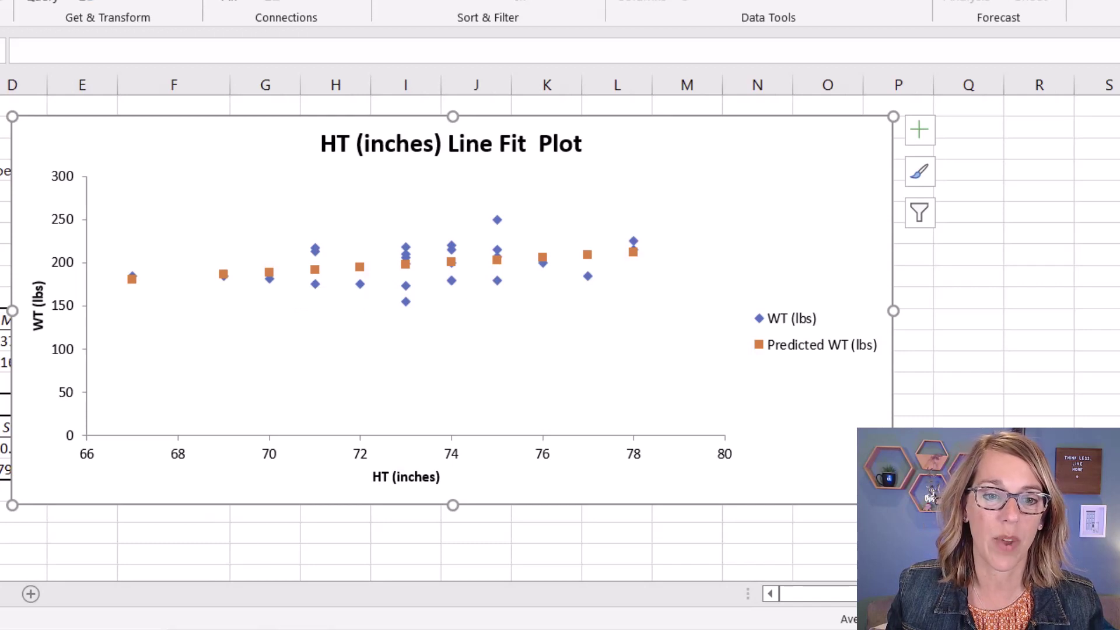
left_click(315, 270)
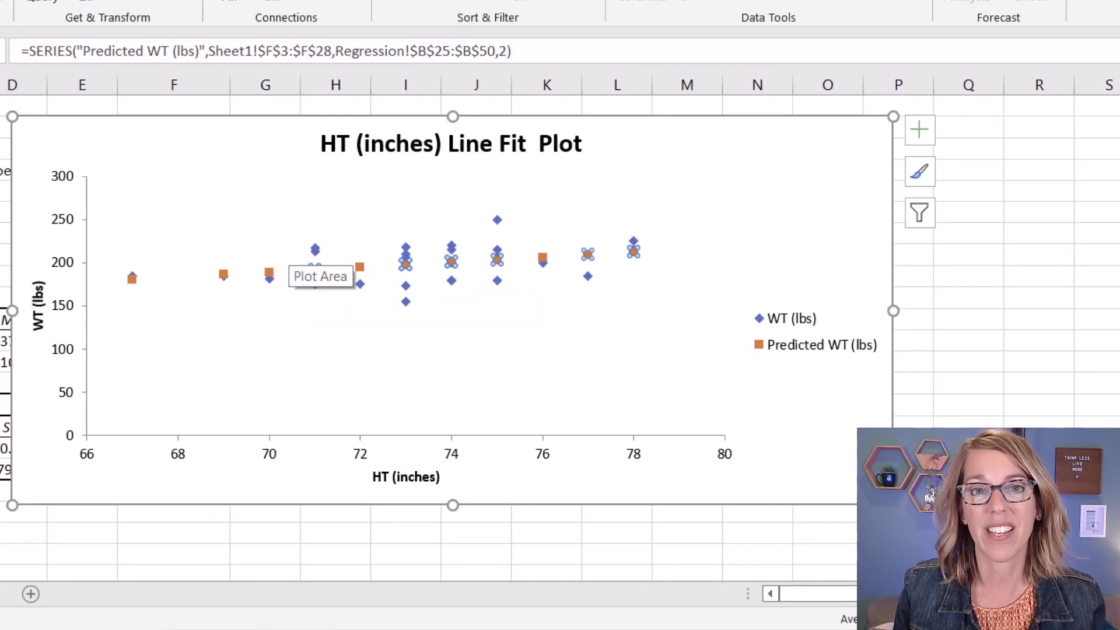
key("Delete")
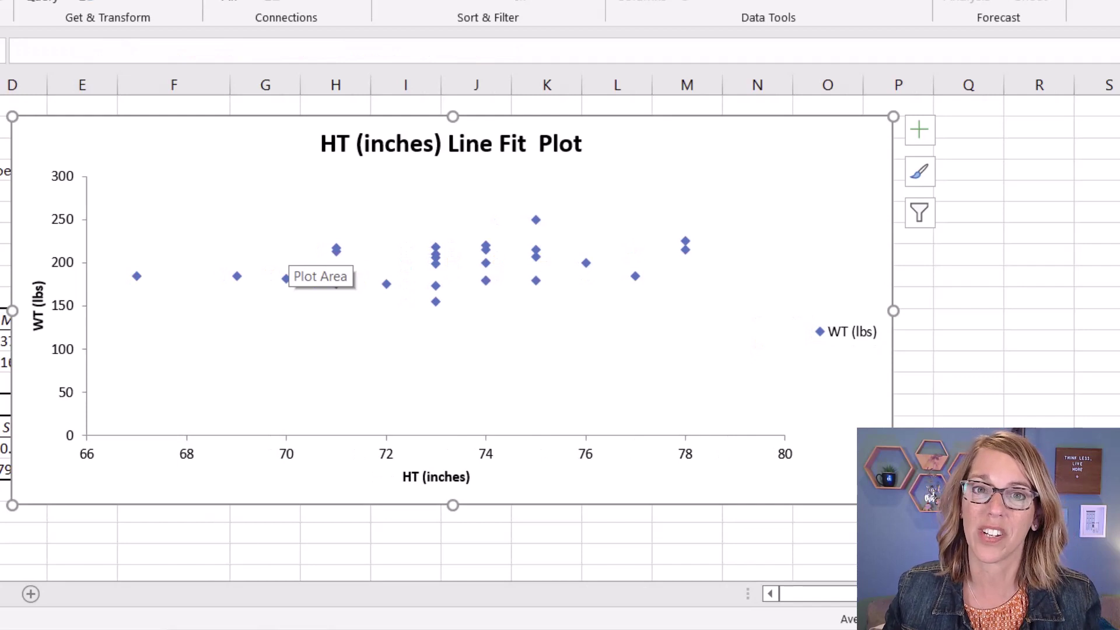
Add a trendline to the line fit plot via Chart Elements and open its Format Trendline pane
left_click(1038, 340)
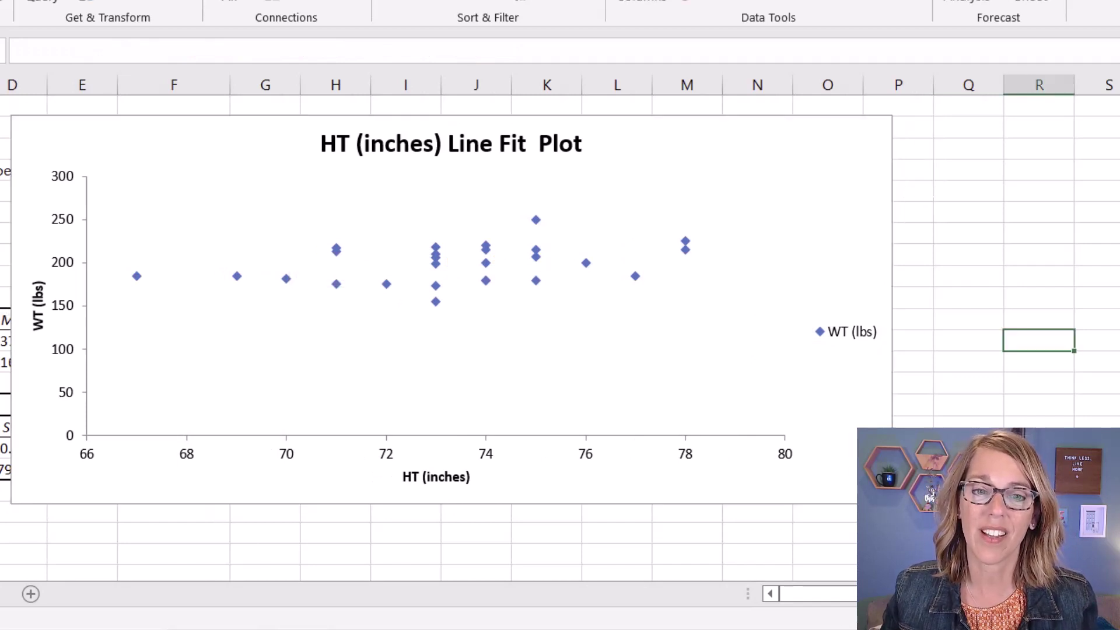
left_click(864, 152)
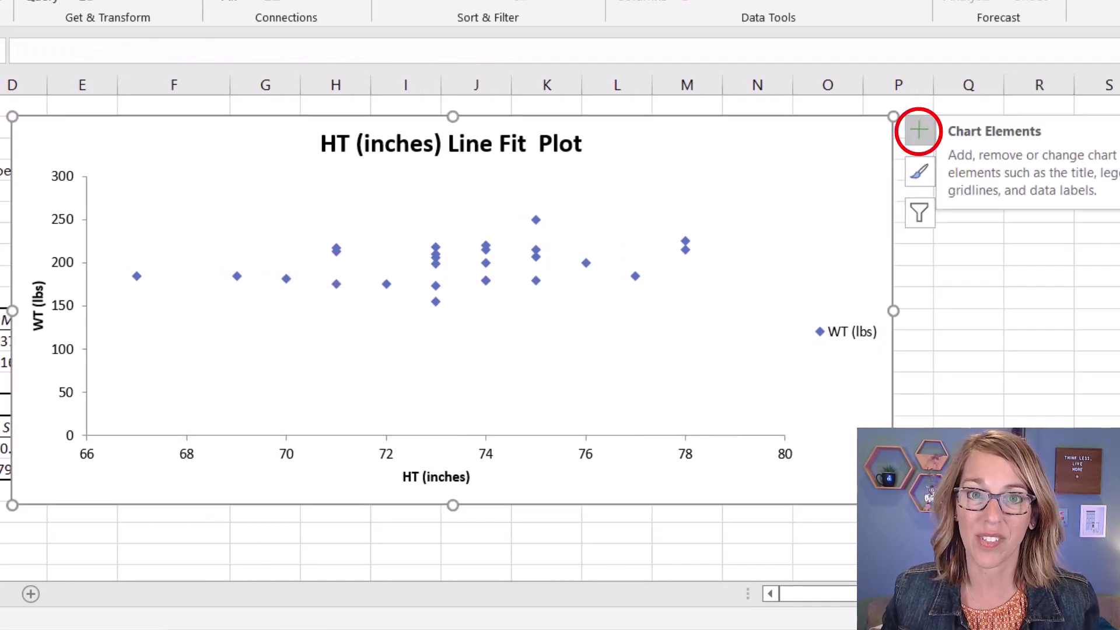
left_click(919, 130)
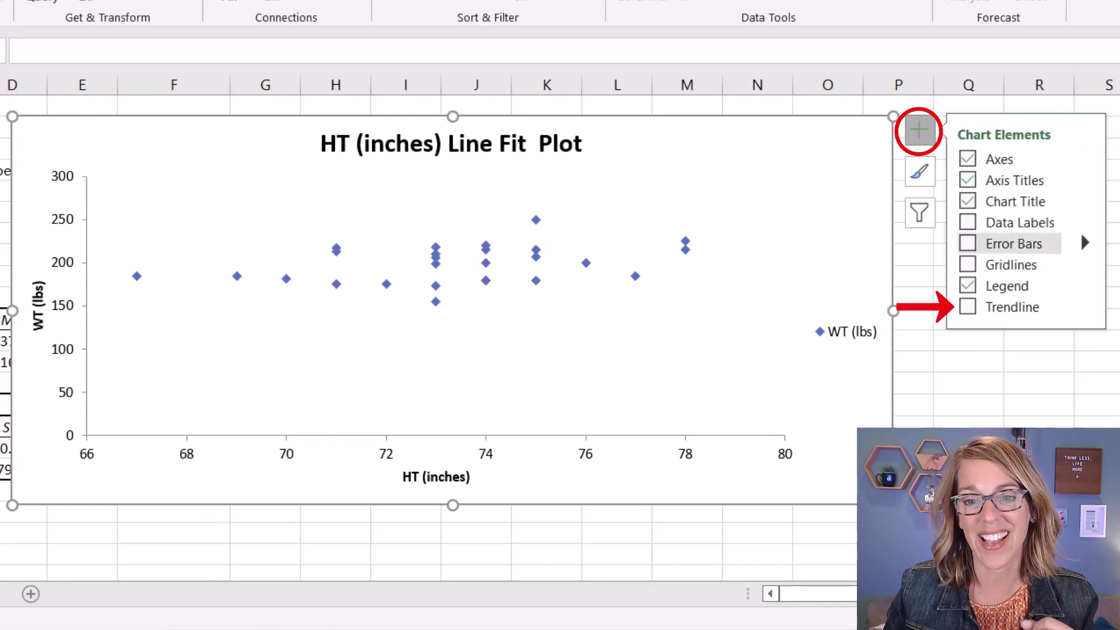
left_click(967, 306)
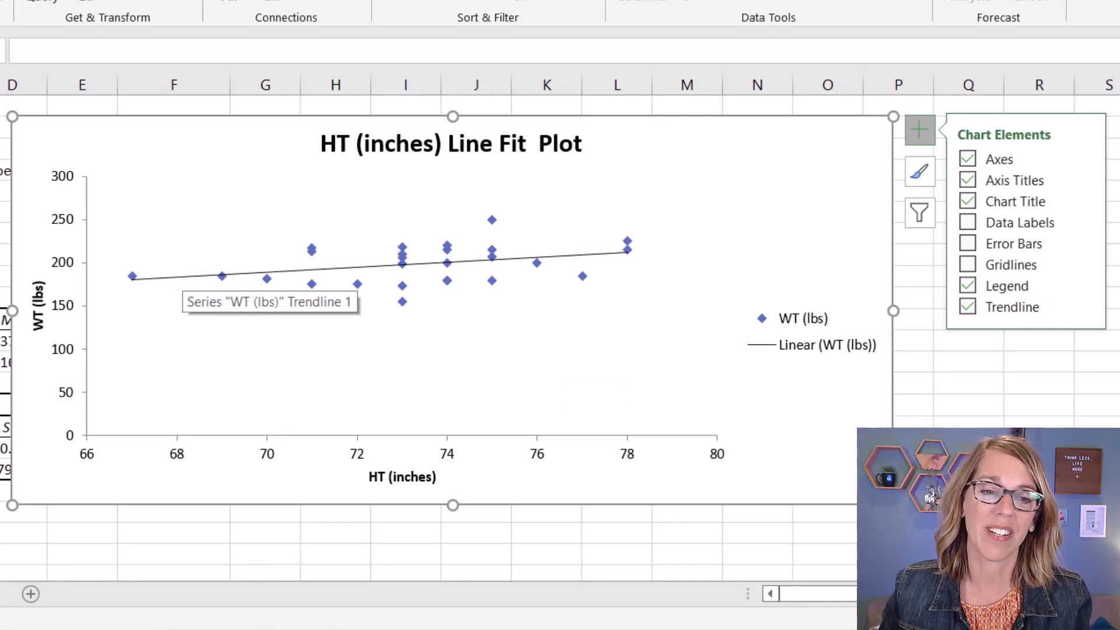
left_click(178, 277)
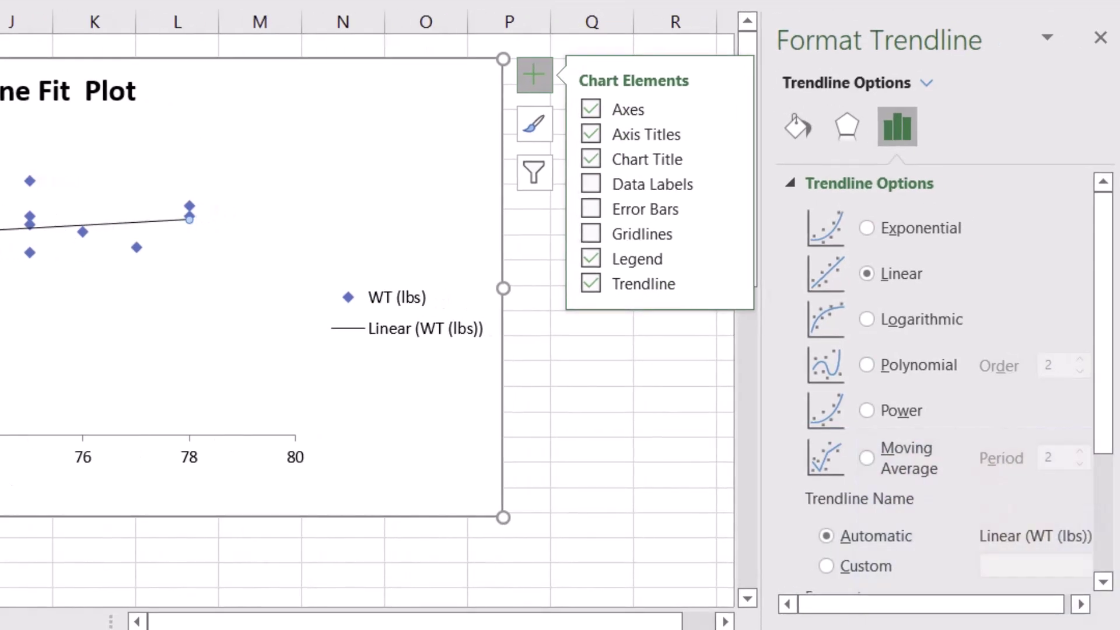
Display y = 2.8375x - 9.575 and R² = 0.1181 on the chart, moved above the points
scroll(934, 379, "down", 3)
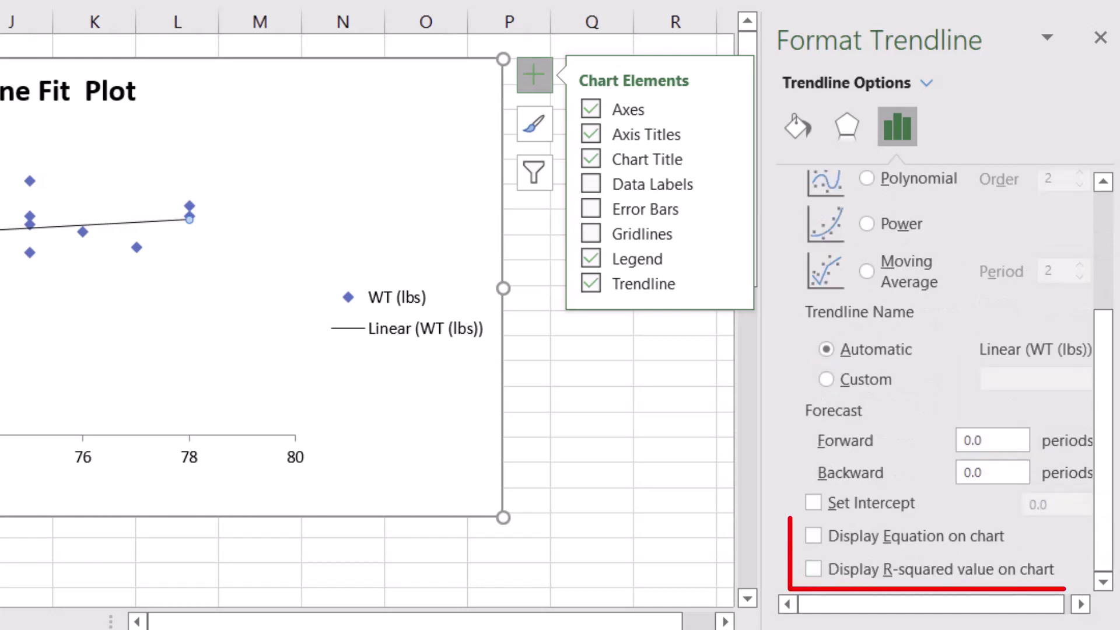
left_click(813, 536)
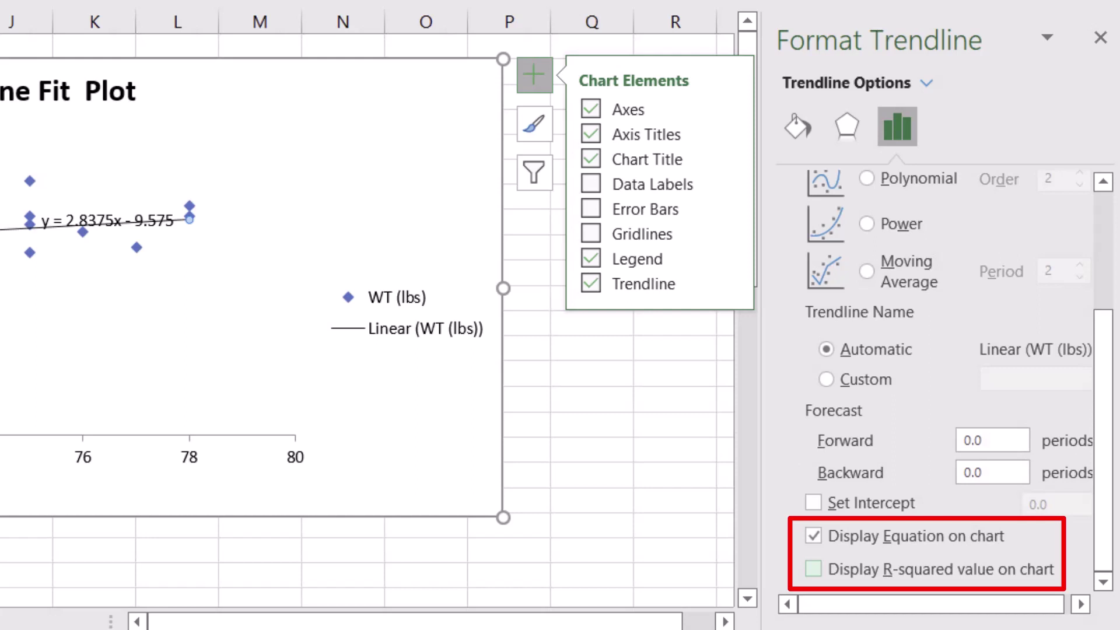
left_click(813, 568)
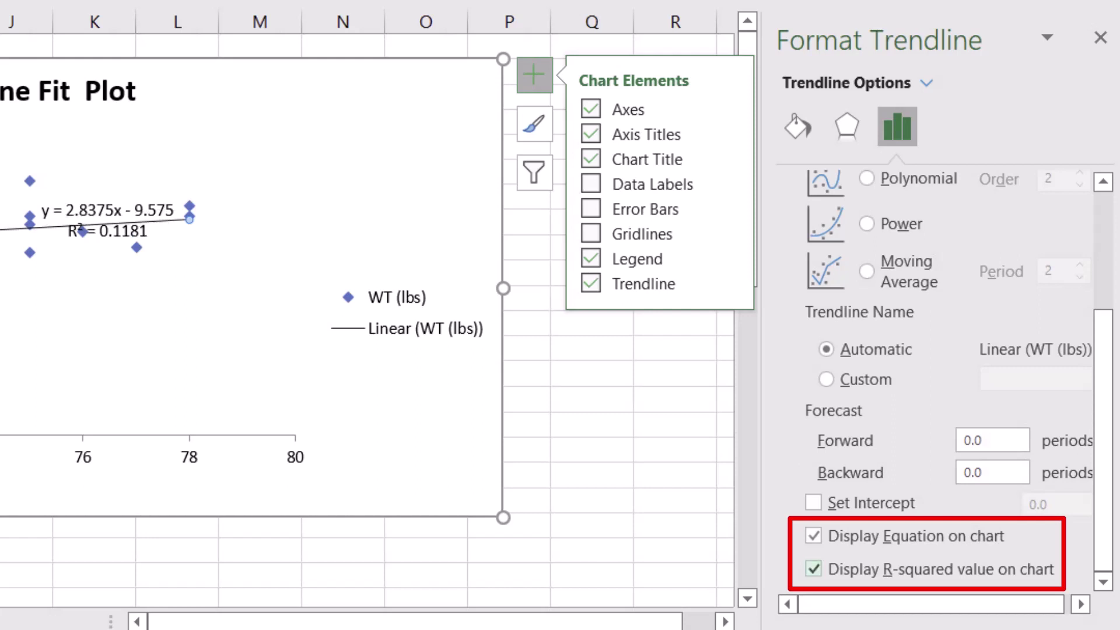
left_click(107, 221)
left_click_drag(107, 220, 156, 157)
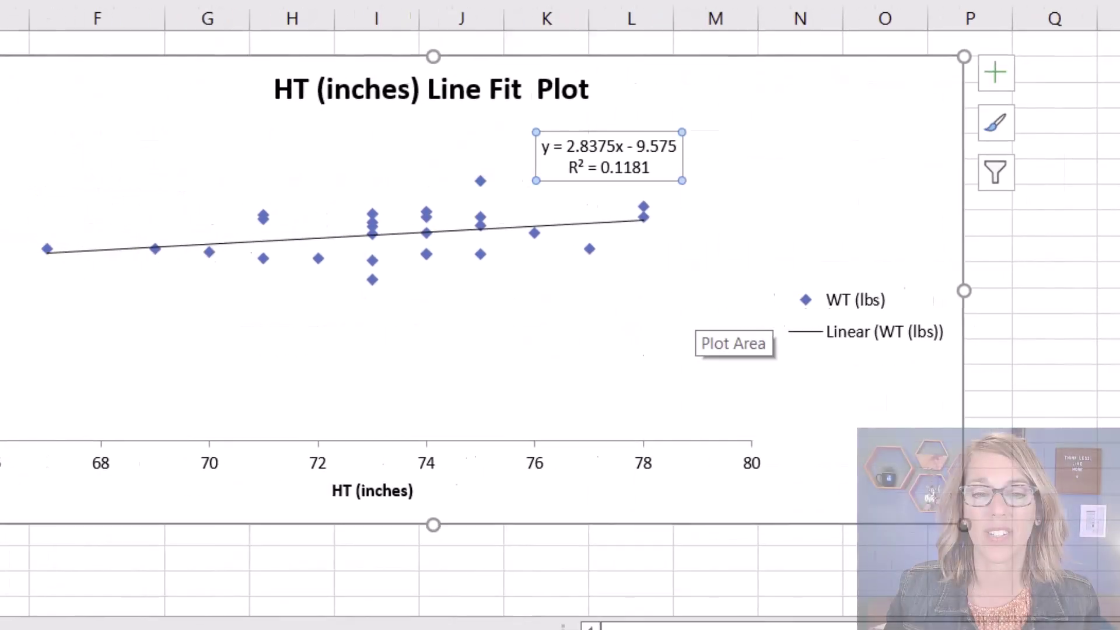